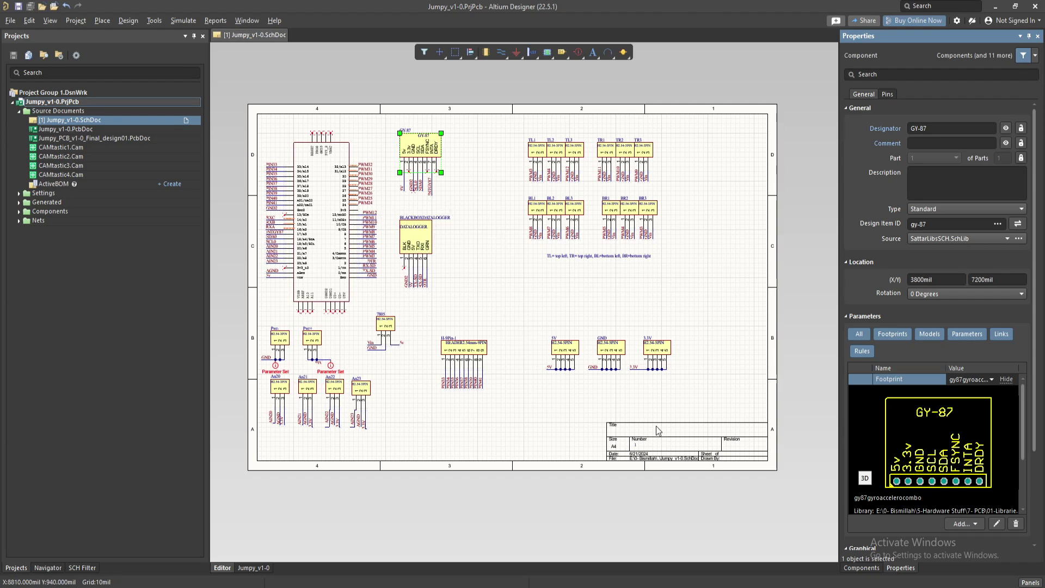
Step: Zoom and pan the schematic so the bottom-right title block fills the view
scroll(736, 459, "up", 3, "ctrl")
scroll(728, 455, "up", 3, "ctrl")
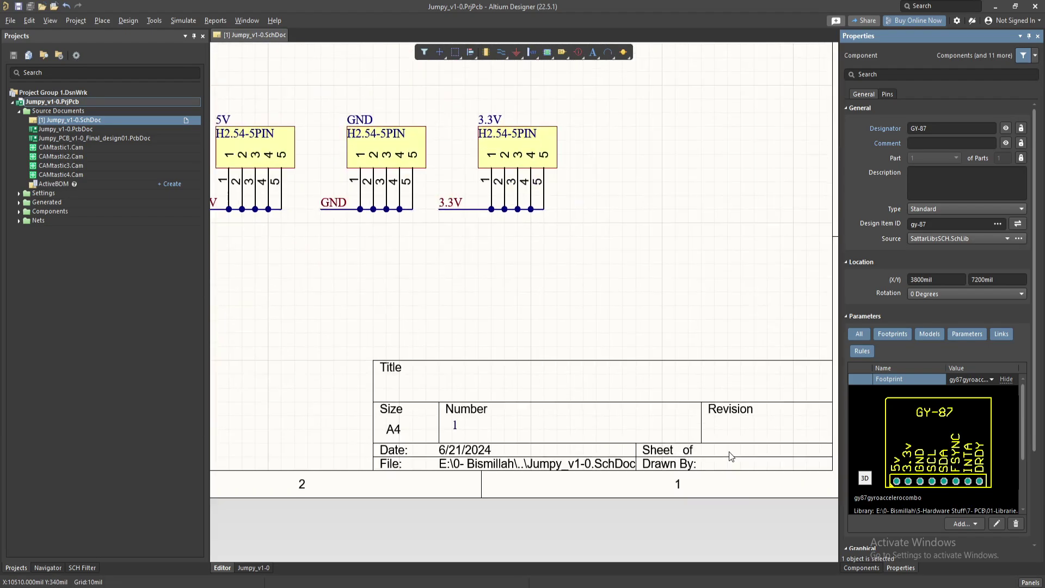
scroll(728, 456, "up", 2, "ctrl")
right_click_drag(692, 437, 681, 396)
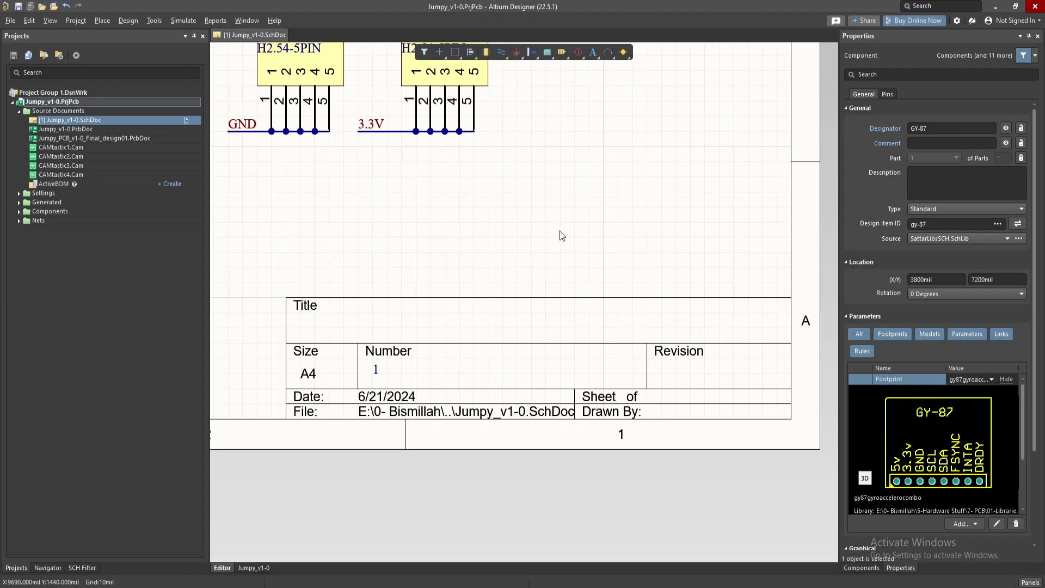
scroll(579, 221, "down", 1, "ctrl")
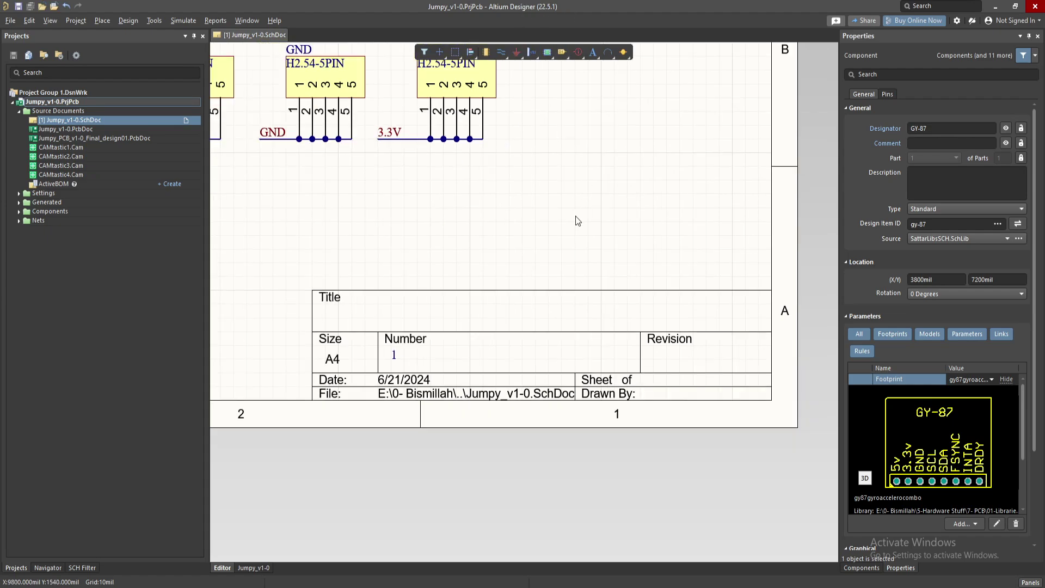
scroll(579, 220, "down", 1, "ctrl")
left_click(547, 254)
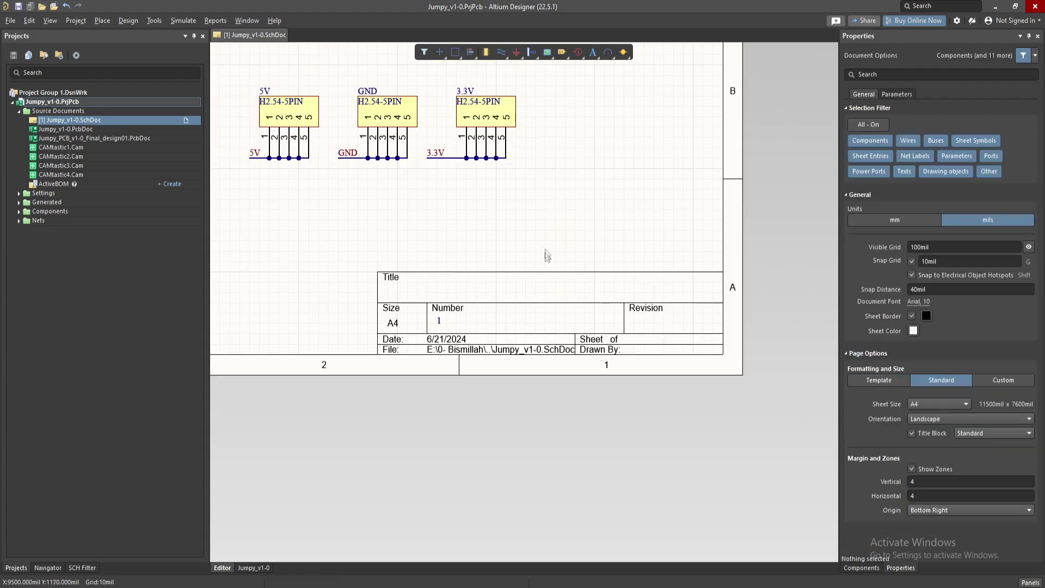
scroll(593, 247, "up", 1, "ctrl")
scroll(592, 247, "up", 1, "ctrl")
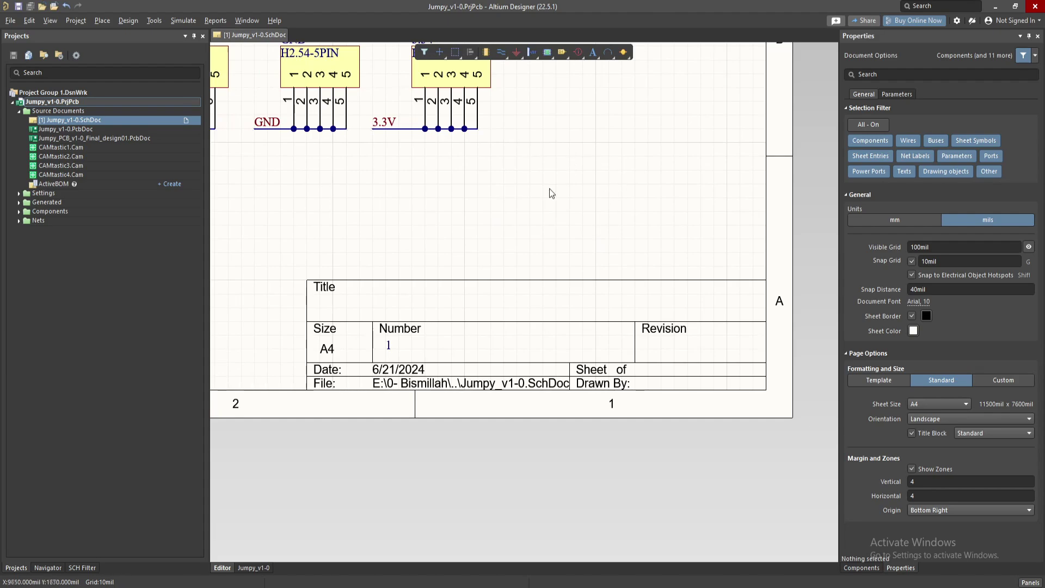
scroll(554, 189, "down", 1, "ctrl")
scroll(557, 196, "up", 1, "ctrl")
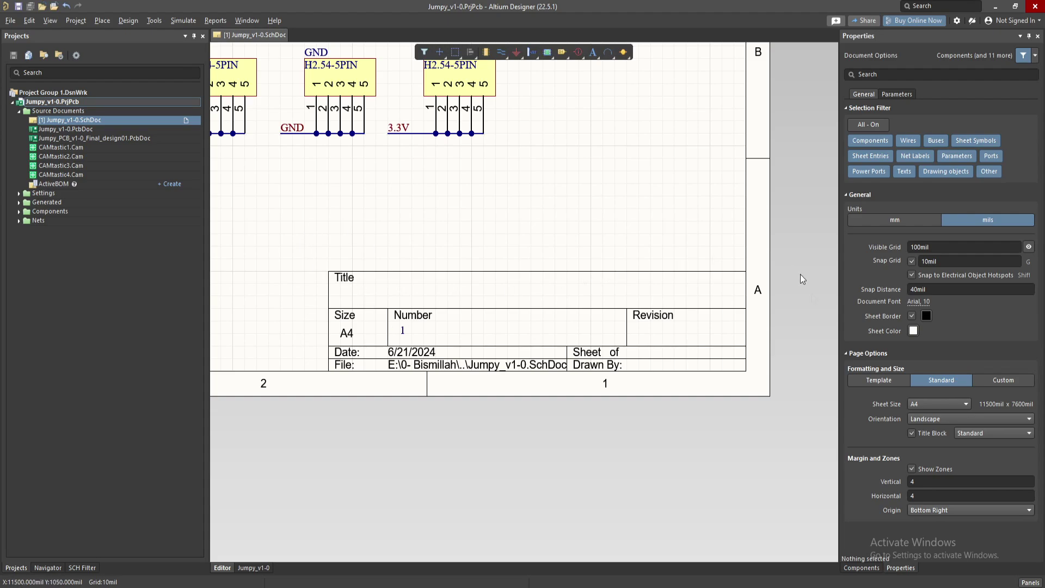
left_click(913, 433)
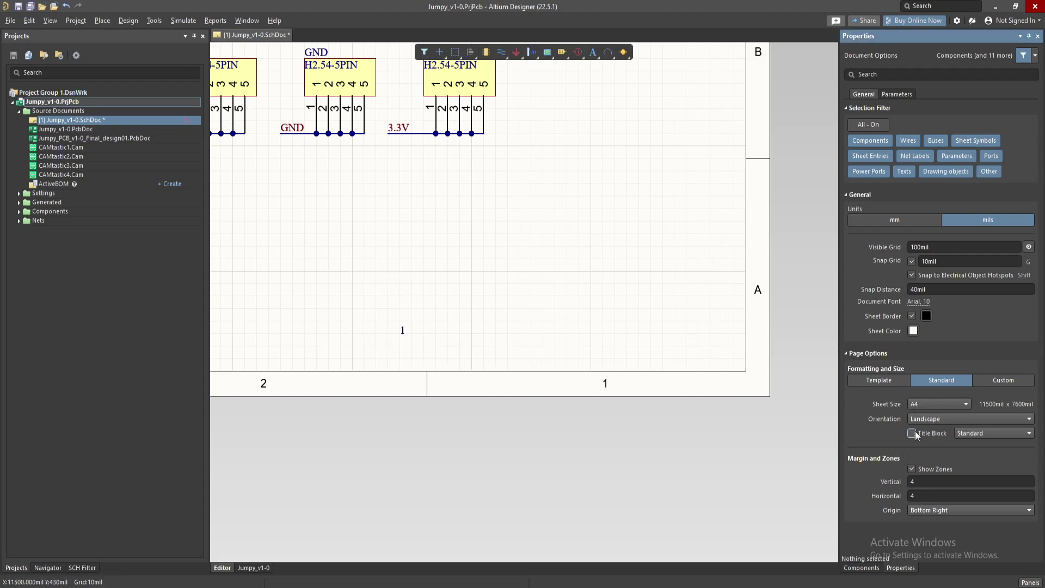
left_click(913, 434)
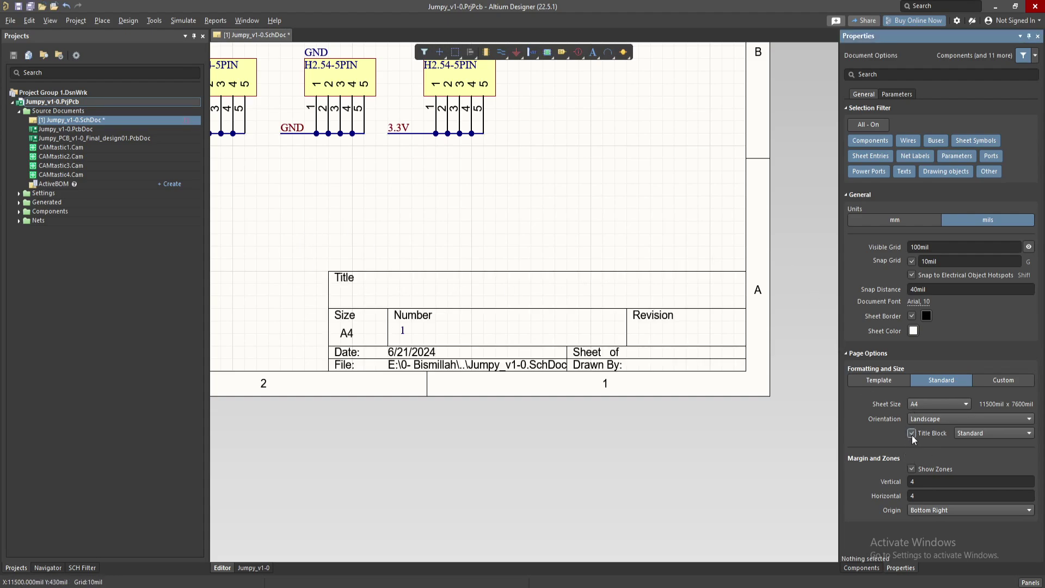
left_click(913, 331)
scroll(711, 306, "down", 1, "ctrl")
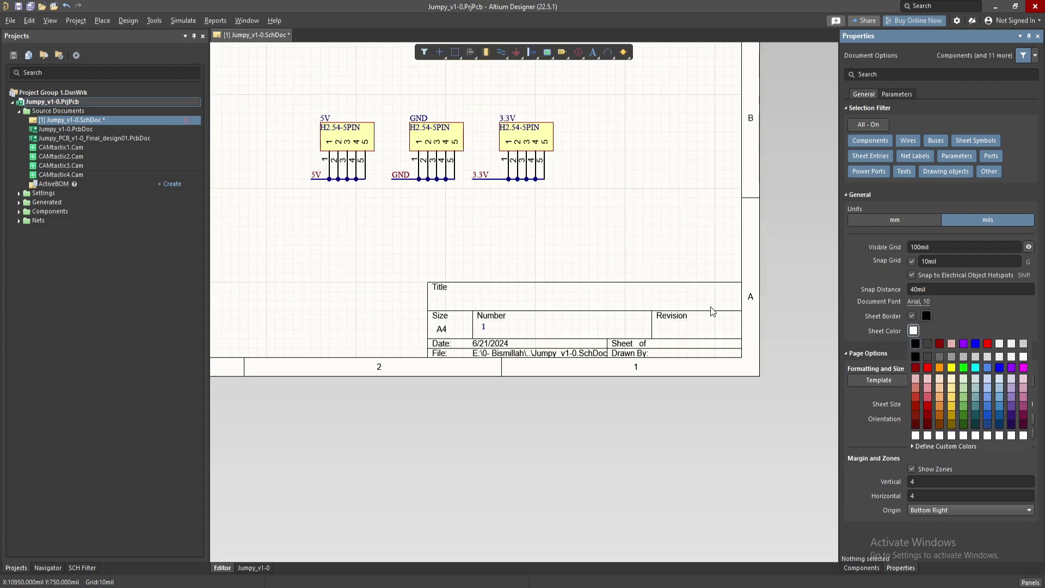
scroll(711, 306, "down", 1, "ctrl")
left_click(940, 344)
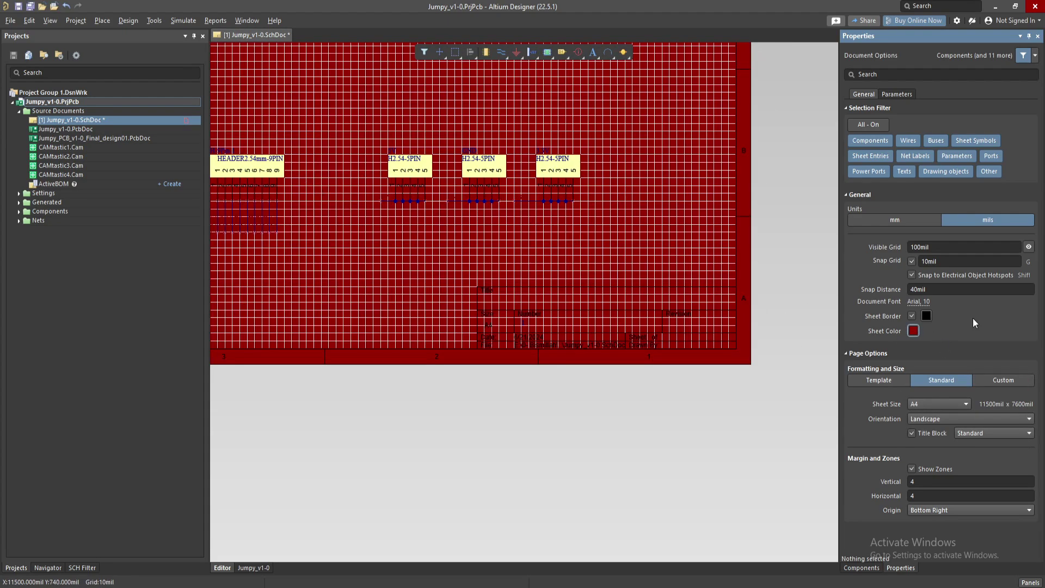
left_click(913, 330)
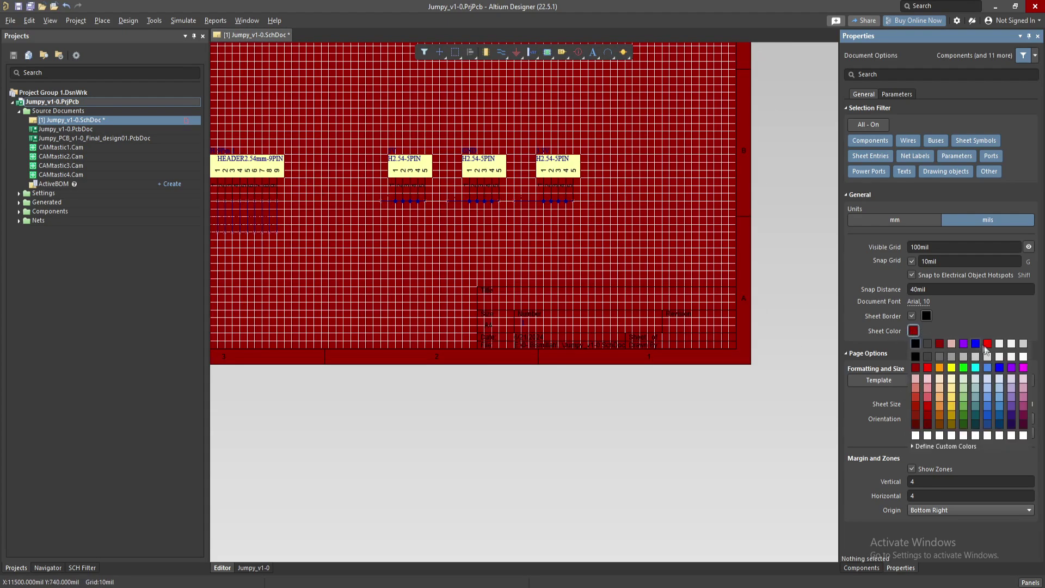
left_click(913, 331)
left_click(1011, 344)
left_click(912, 317)
left_click(911, 317)
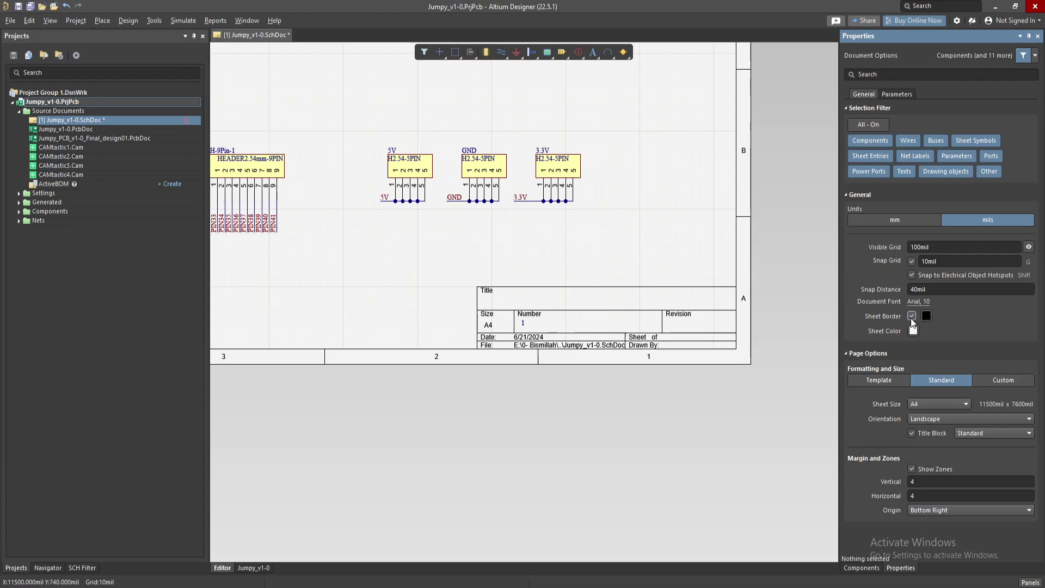
left_click(912, 317)
scroll(655, 339, "up", 2, "ctrl")
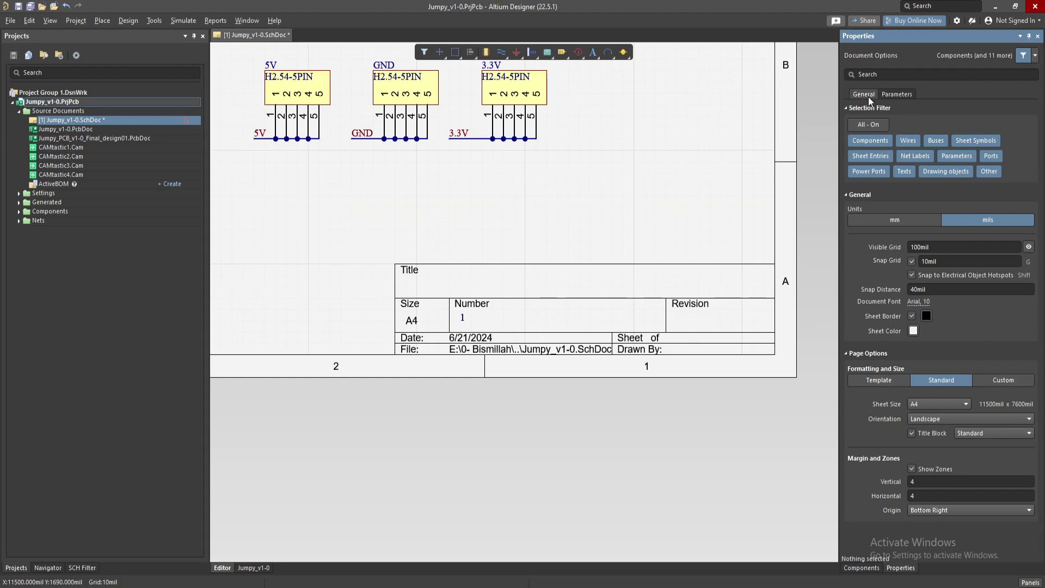
Step: List the sheet's document parameters, including Author, DrawnBy, CompanyName and Date
left_click(894, 95)
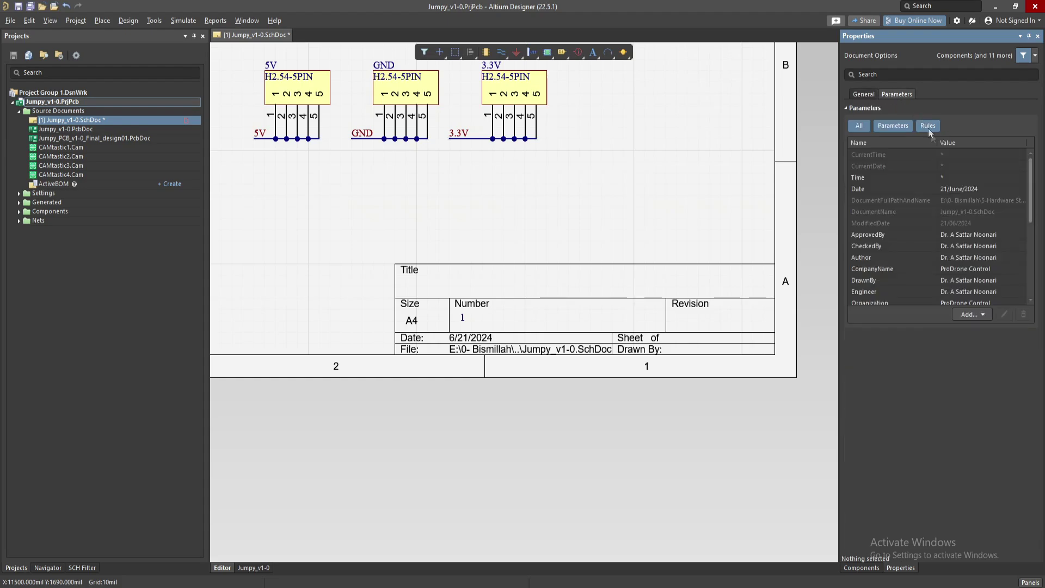
scroll(967, 218, "down", 2)
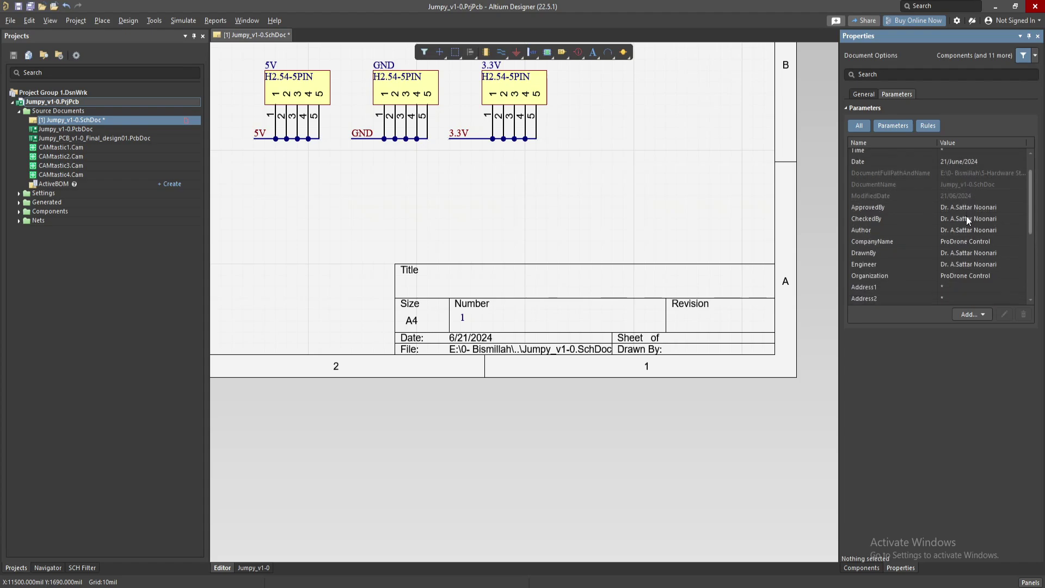
scroll(965, 219, "down", 2)
scroll(940, 228, "down", 2)
scroll(946, 231, "down", 1)
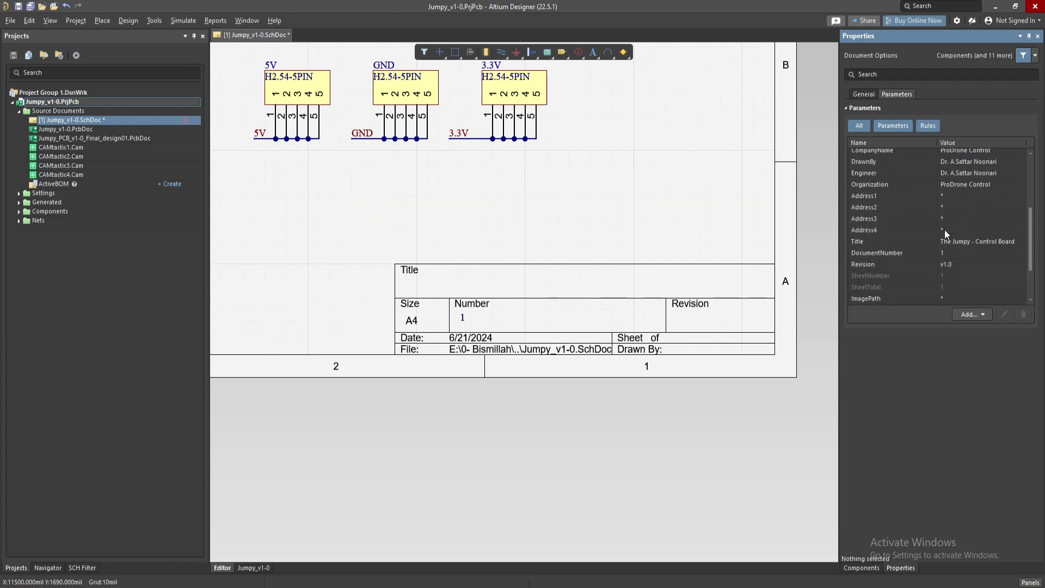
left_click(870, 241)
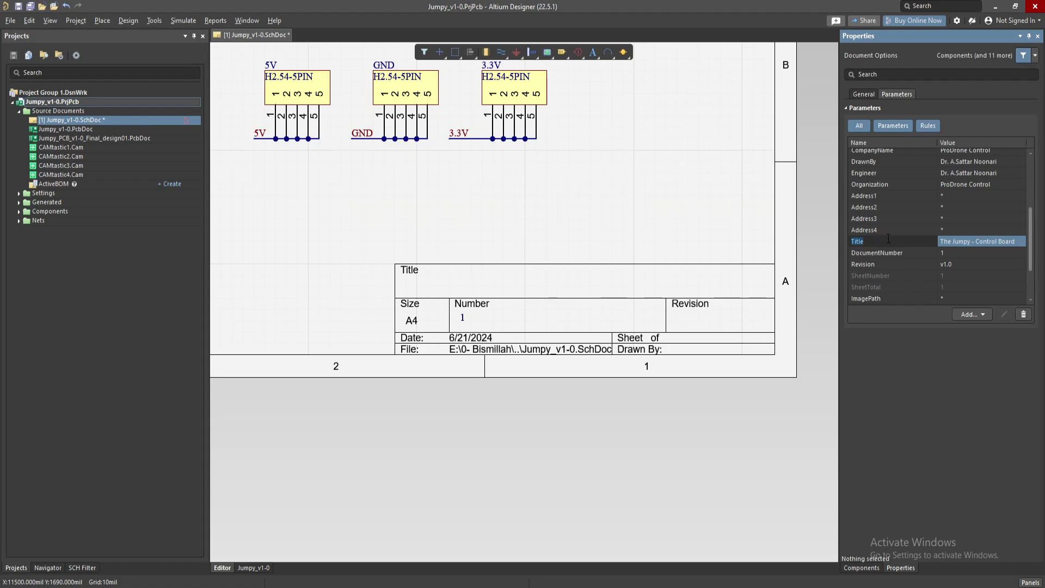
scroll(885, 244, "up", 1)
scroll(882, 216, "up", 2)
scroll(879, 183, "up", 1)
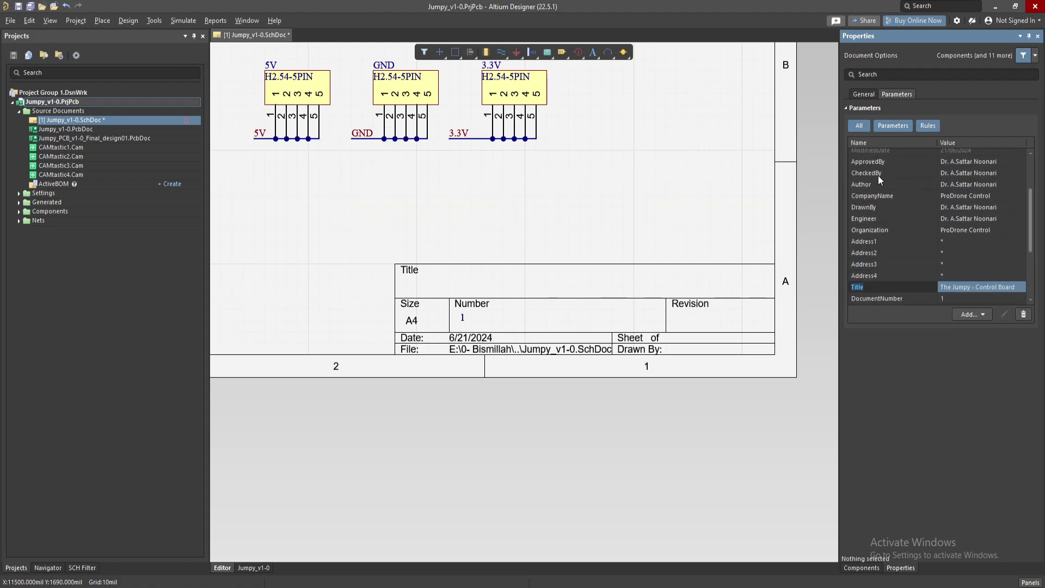
left_click(876, 163)
left_click(871, 207)
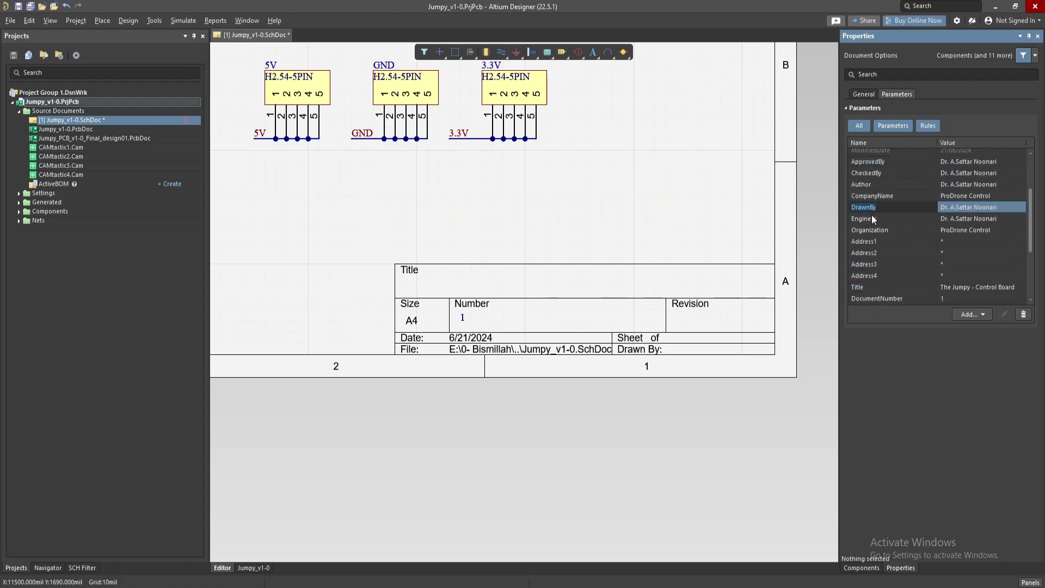
scroll(870, 230, "down", 1)
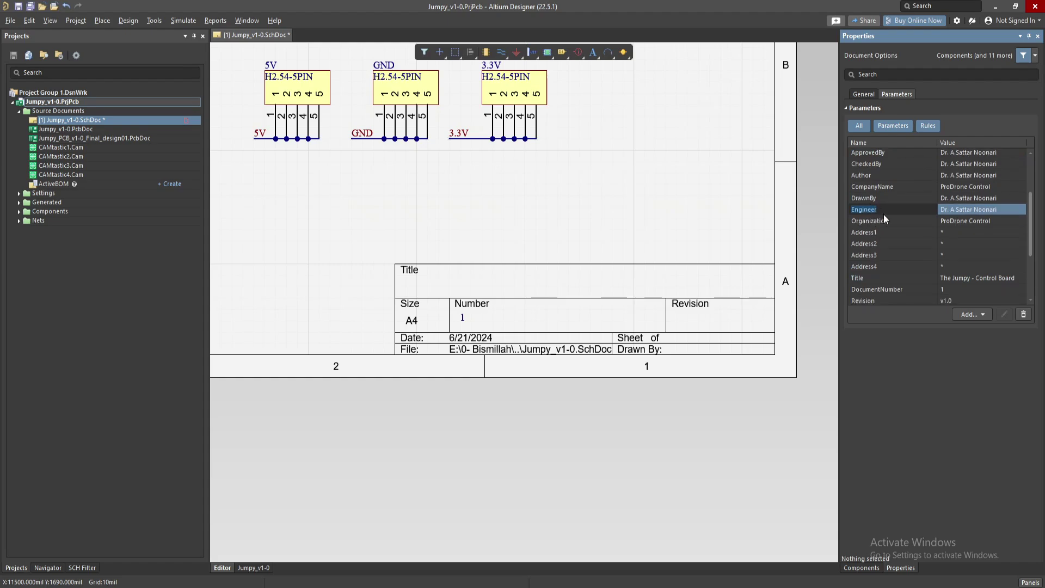
scroll(884, 214, "down", 3)
scroll(893, 223, "up", 2)
scroll(909, 221, "up", 2)
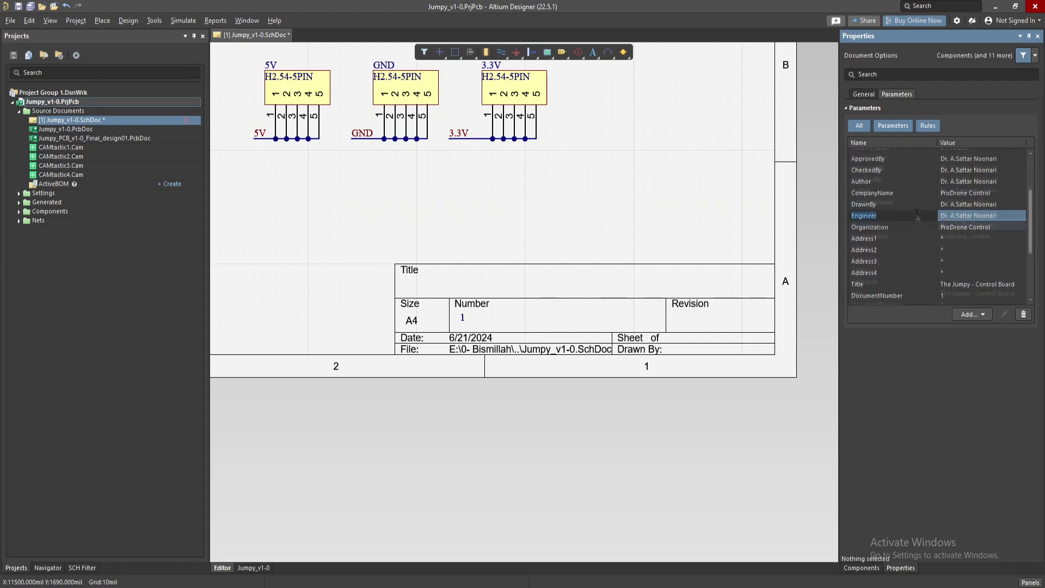
scroll(921, 215, "up", 3)
scroll(929, 241, "down", 1)
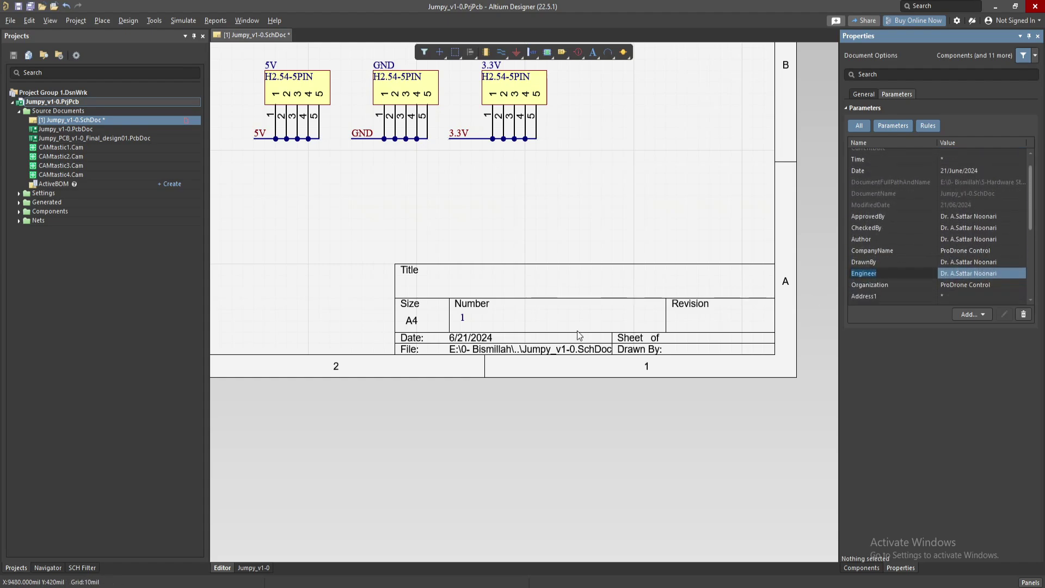
left_click(577, 331)
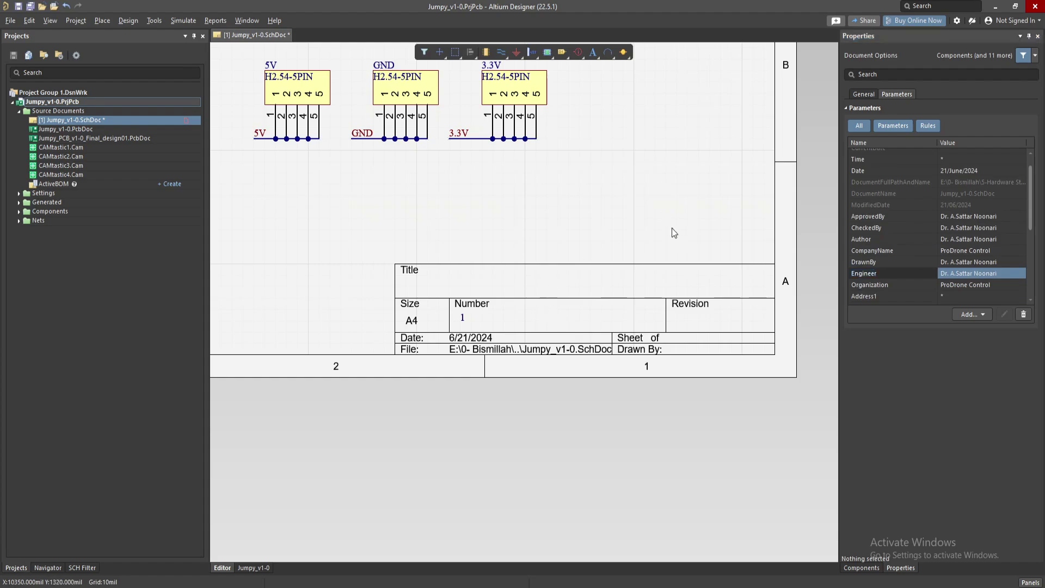
Step: Place placeholder Text labels in the Title, Number, Revision, Sheet and Drawn By cells
left_click(593, 55)
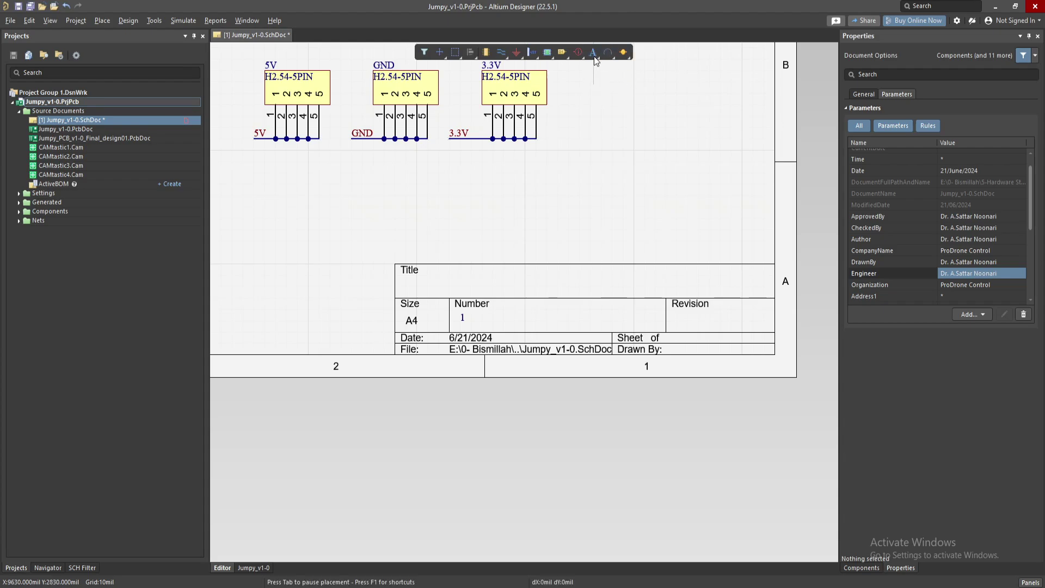
left_click(448, 284)
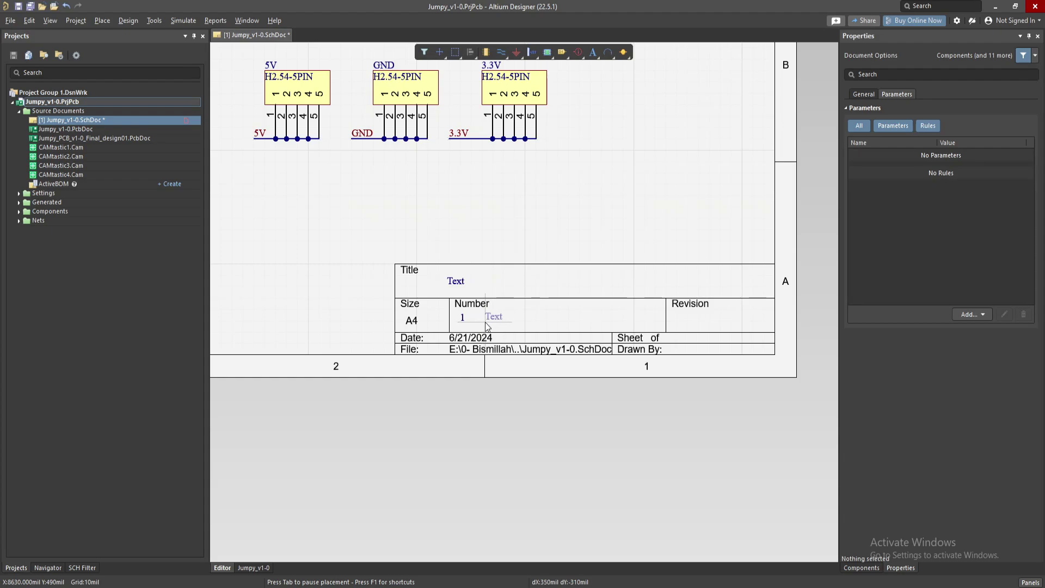
left_click(487, 328)
left_click(682, 328)
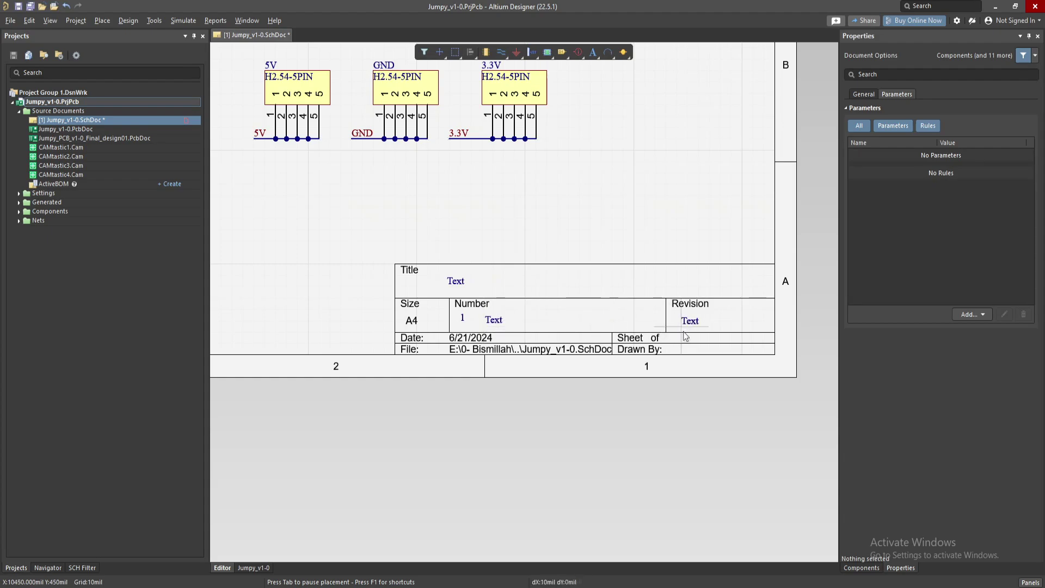
left_click(673, 347)
left_click(673, 354)
key("Escape")
Step: Delete the stray 1 from the Number cell and select the Title placeholder
left_click(464, 318)
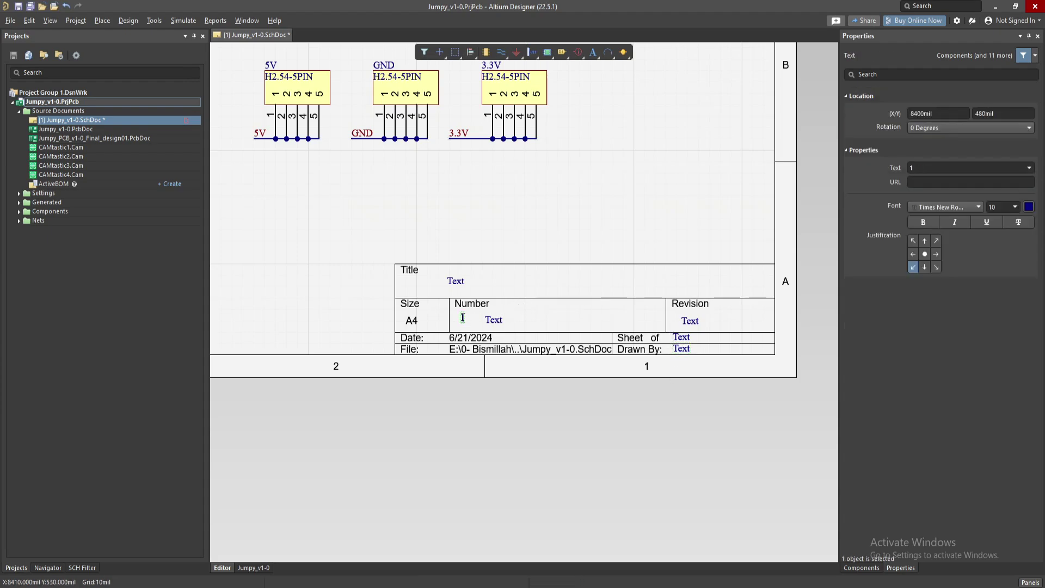
key("Delete")
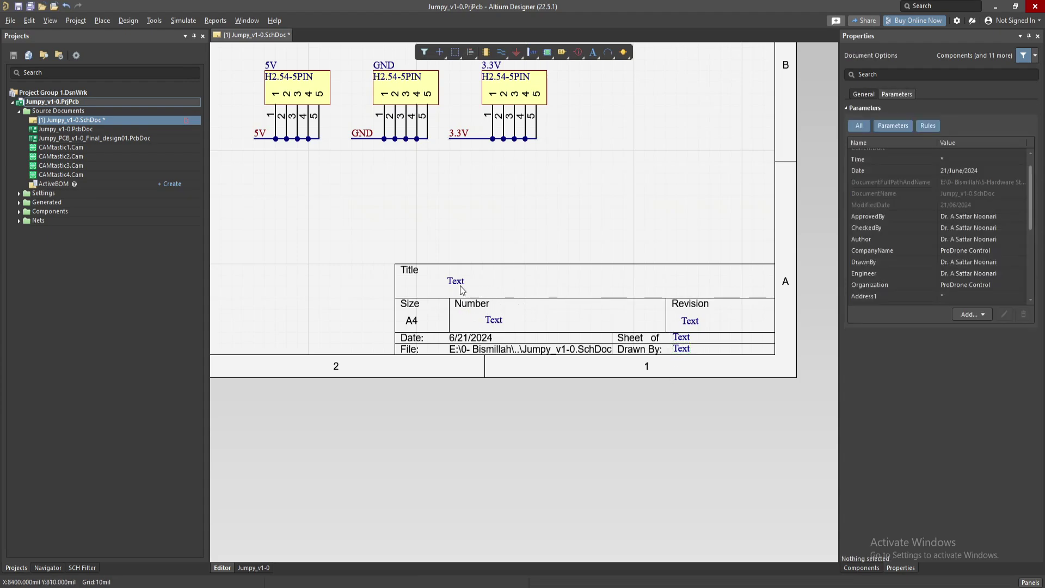
left_click(461, 284)
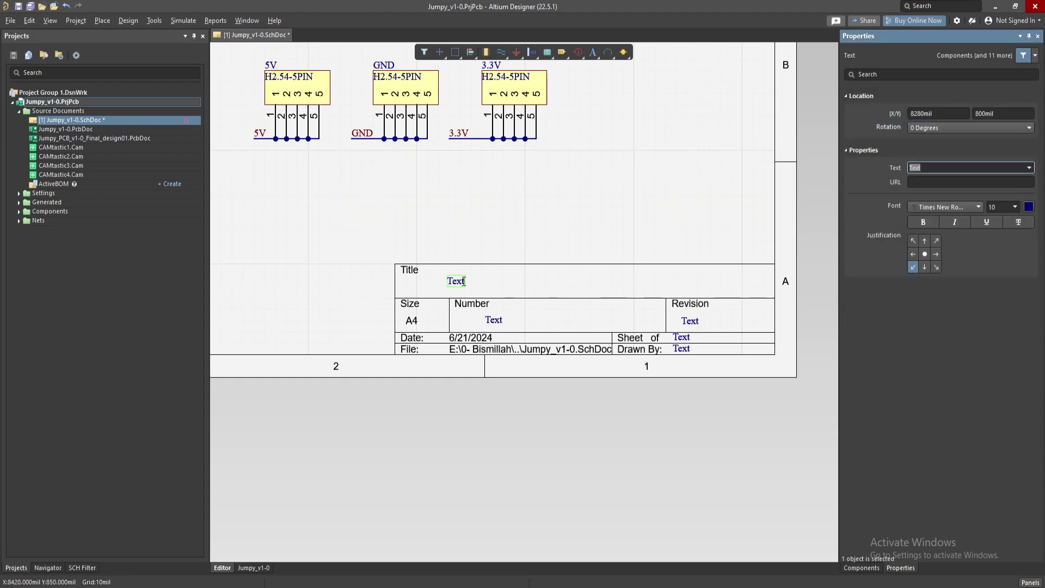
type("Jumpy")
Step: Link the Title text to =Title so it reads 'The Jumpy - Control Board'
left_click(927, 177)
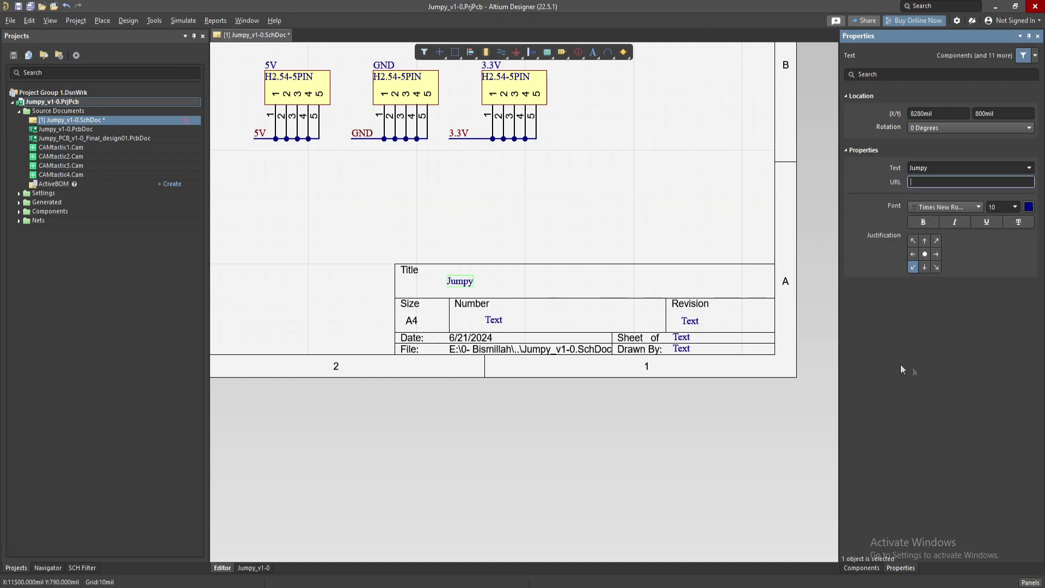
left_click(1029, 169)
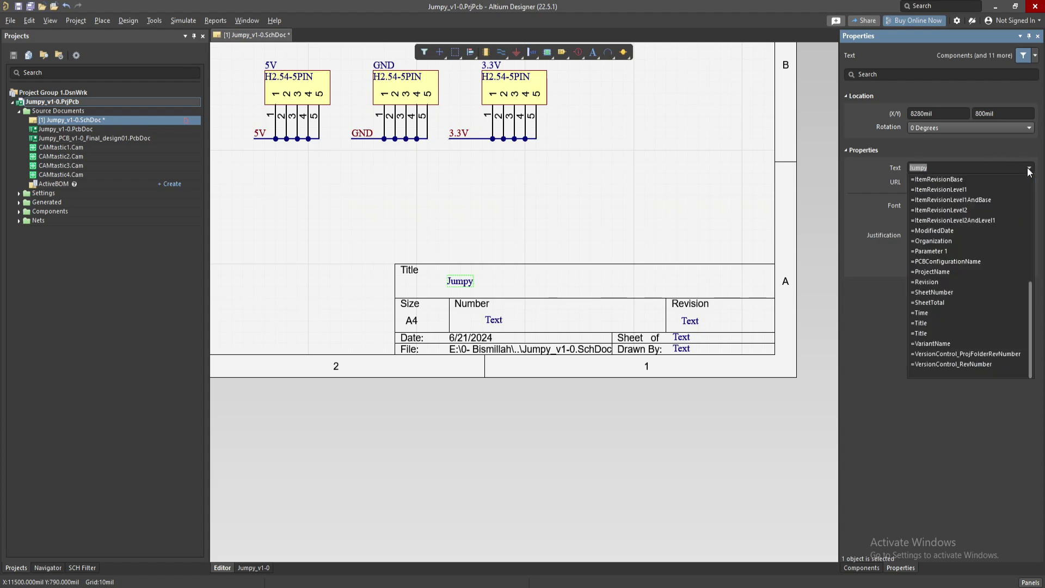
left_click(956, 324)
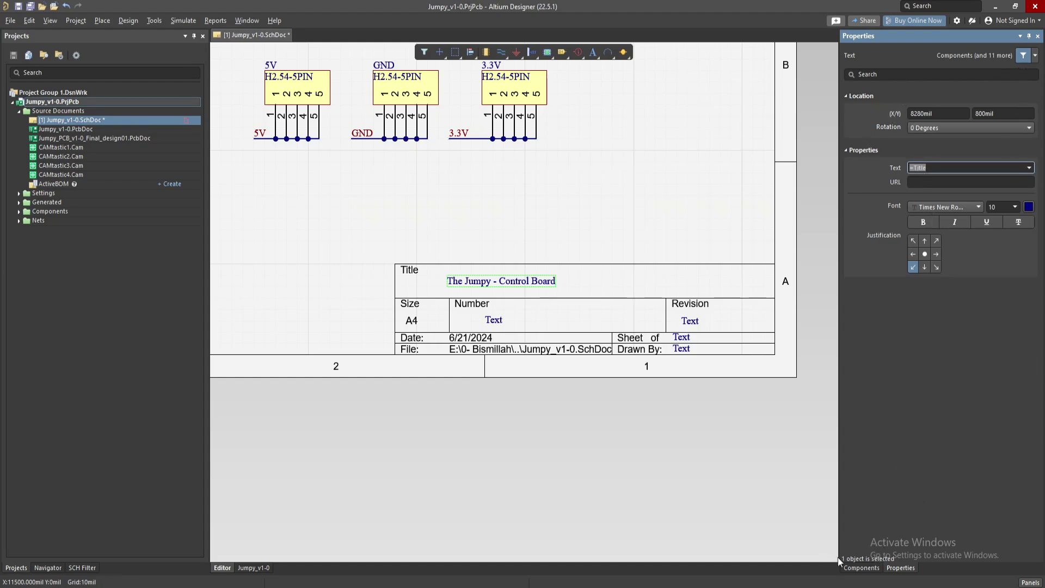
left_click(721, 194)
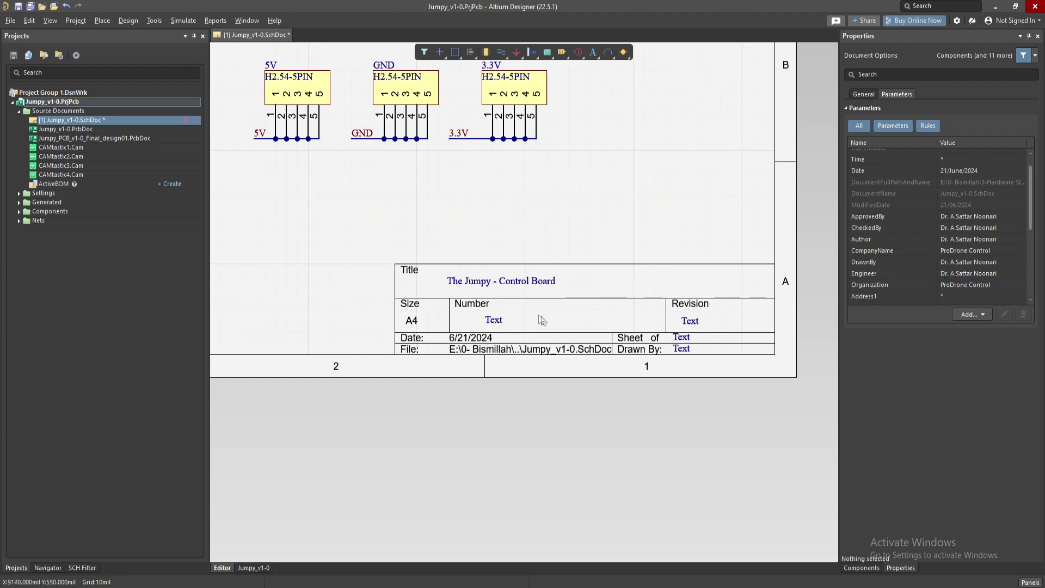
left_click(492, 319)
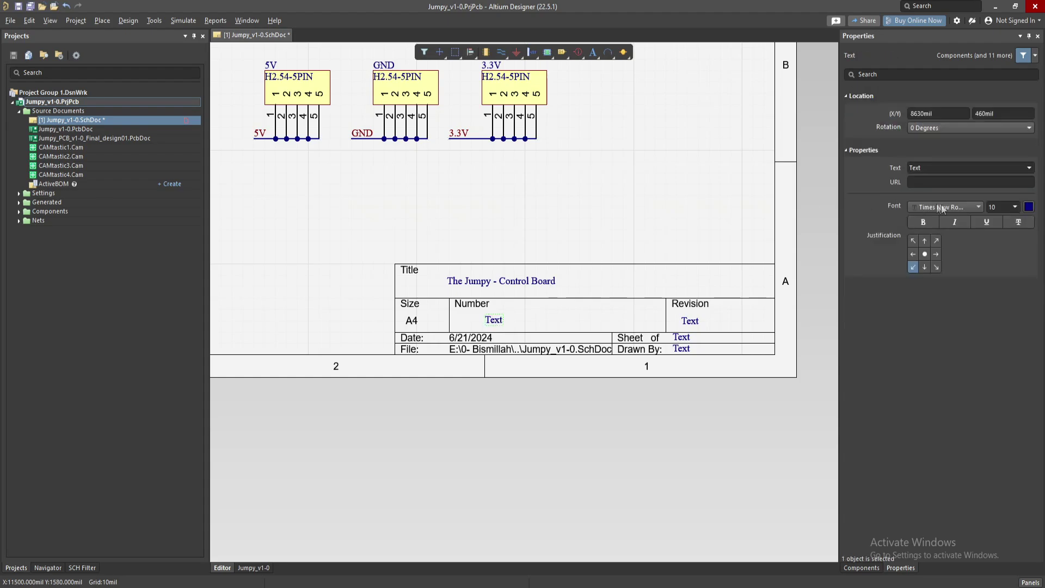
Step: Link the Number and Revision cells to =Revision so both show v1.0
left_click(1028, 170)
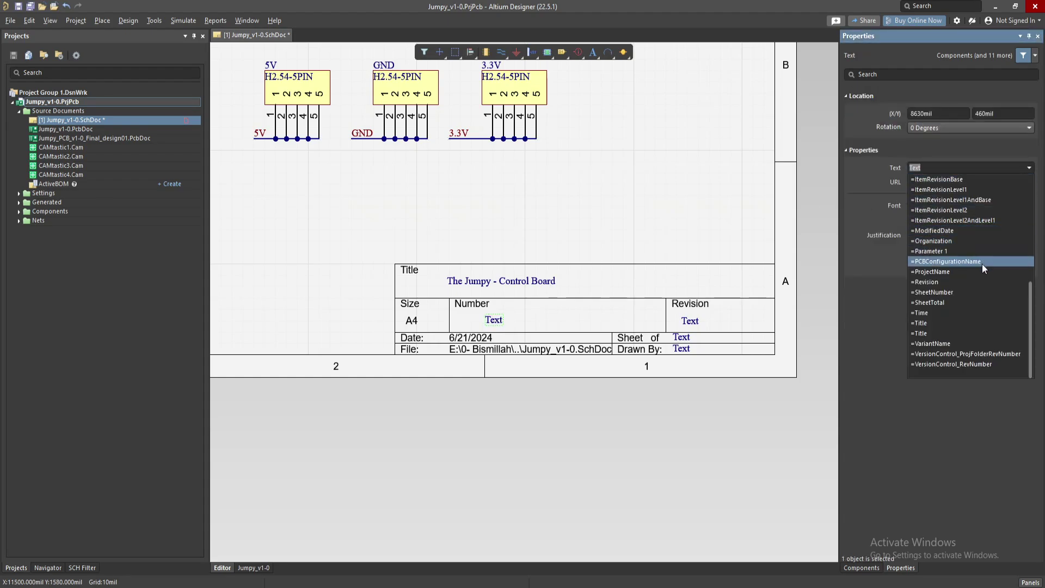
left_click(982, 281)
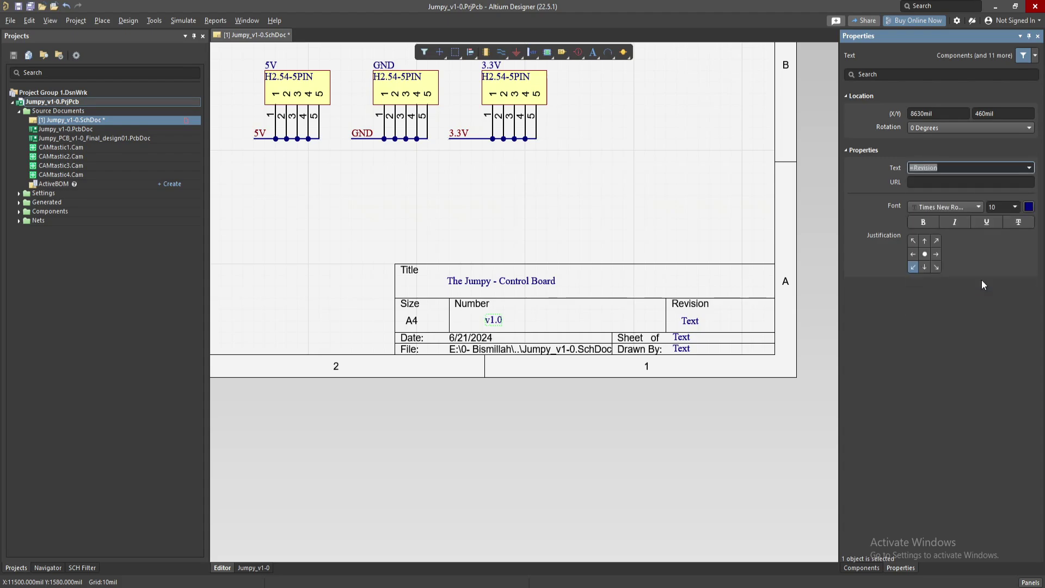
left_click(525, 320)
left_click(689, 324)
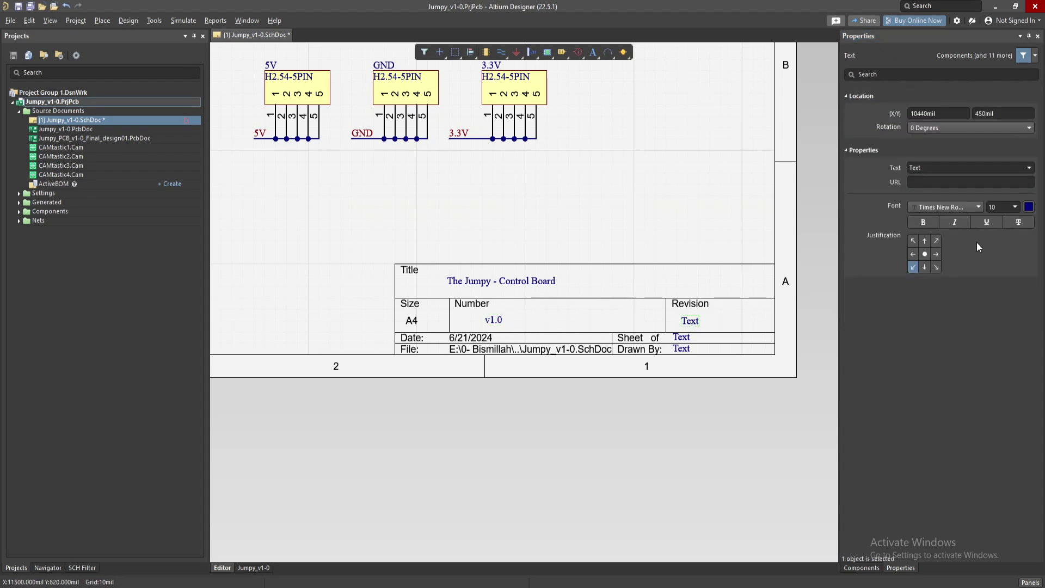
left_click(1024, 169)
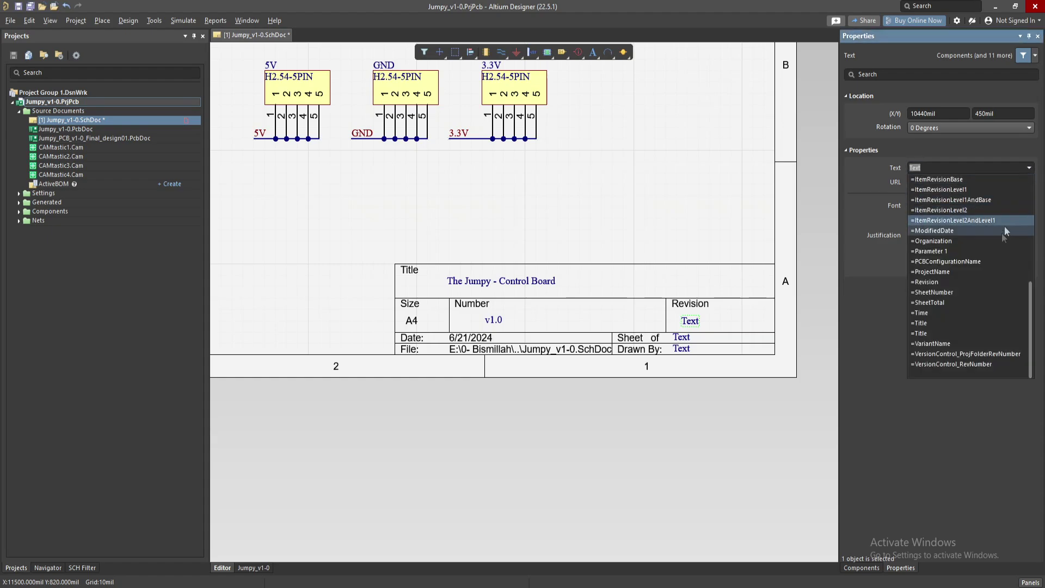
left_click(985, 281)
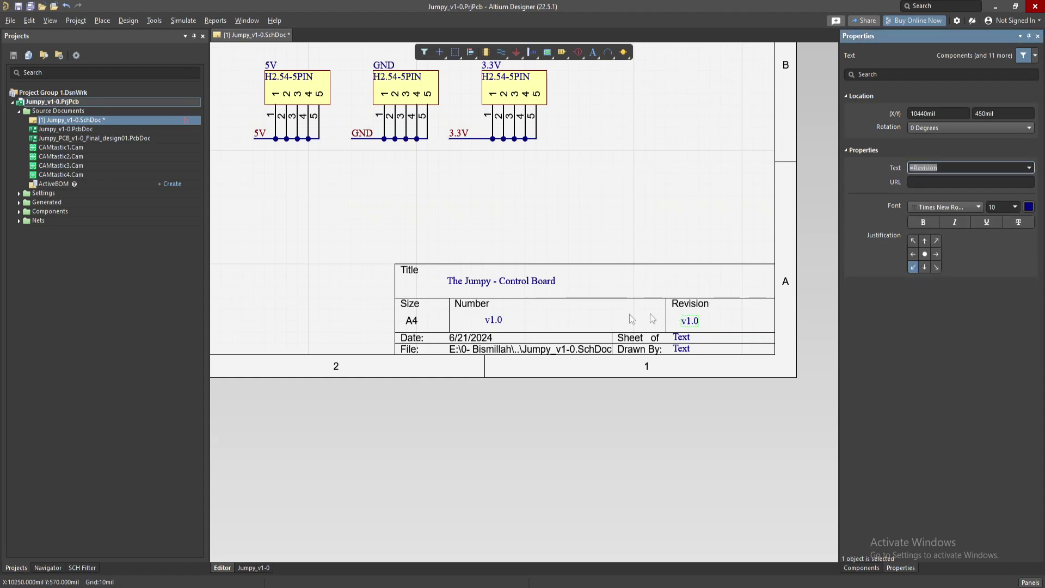
Step: Link the Sheet cell to =SheetNumber so it shows sheet 1
left_click(682, 338)
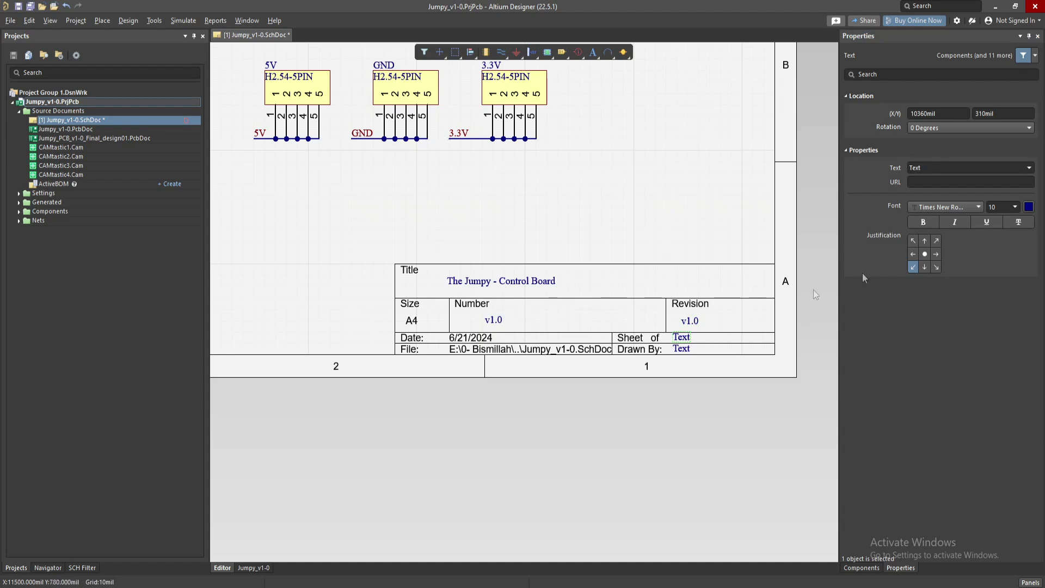
left_click(1029, 173)
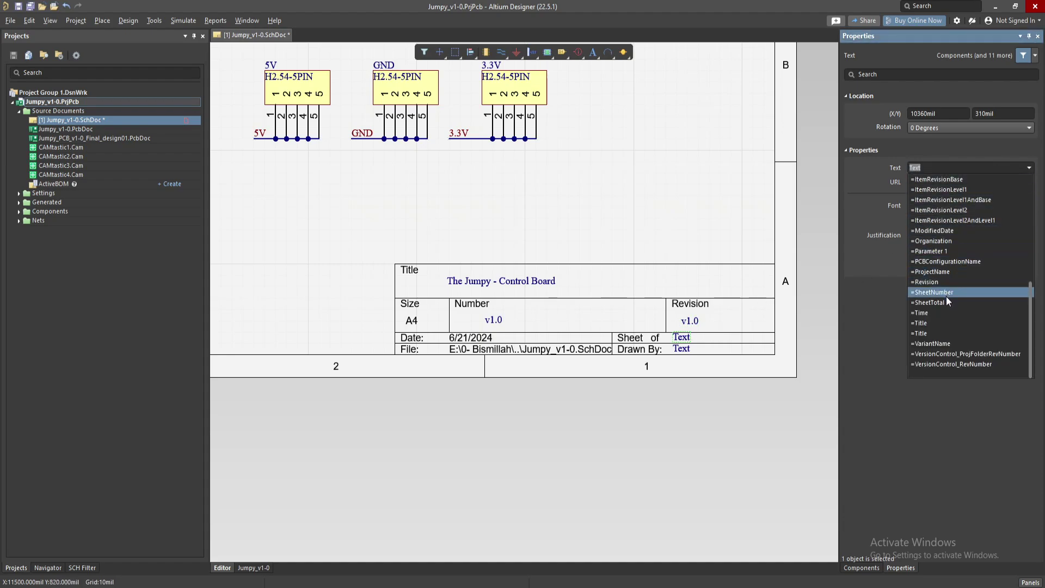
left_click(946, 296)
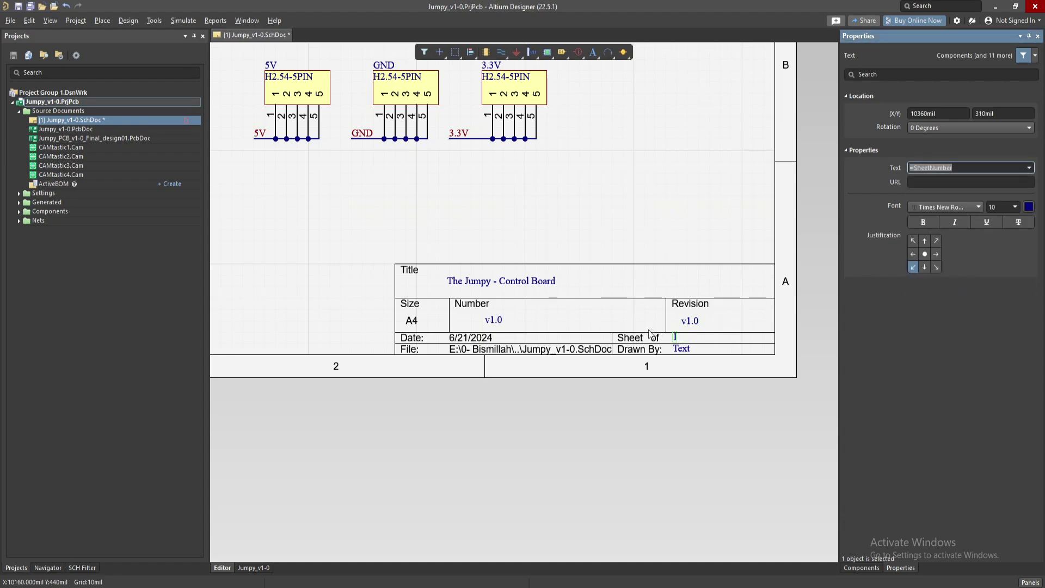
left_click(681, 348)
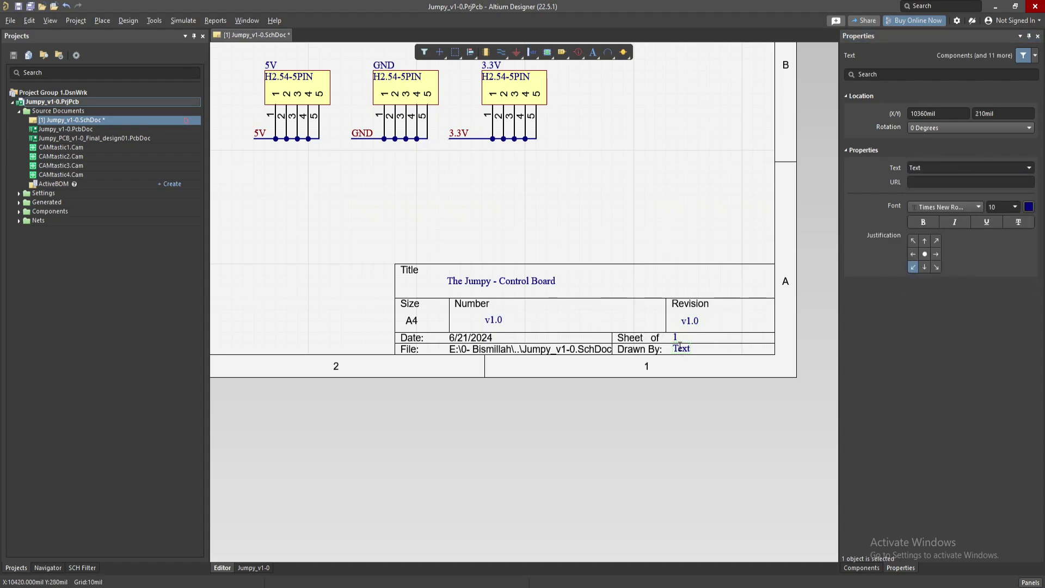
left_click(1030, 168)
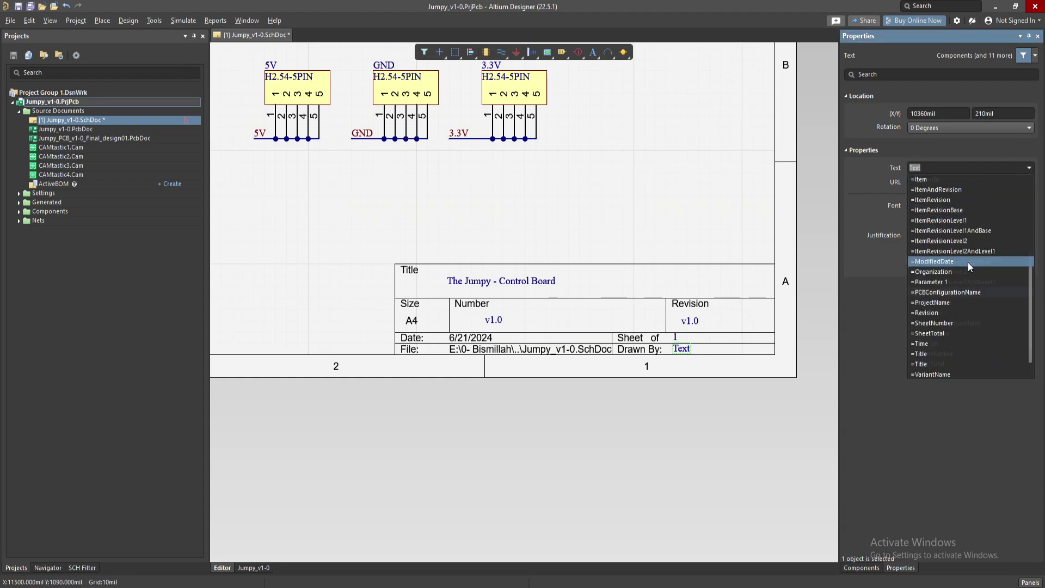
Step: Set the Drawn By text to =Author so it shows the author's name
scroll(968, 263, "up", 3)
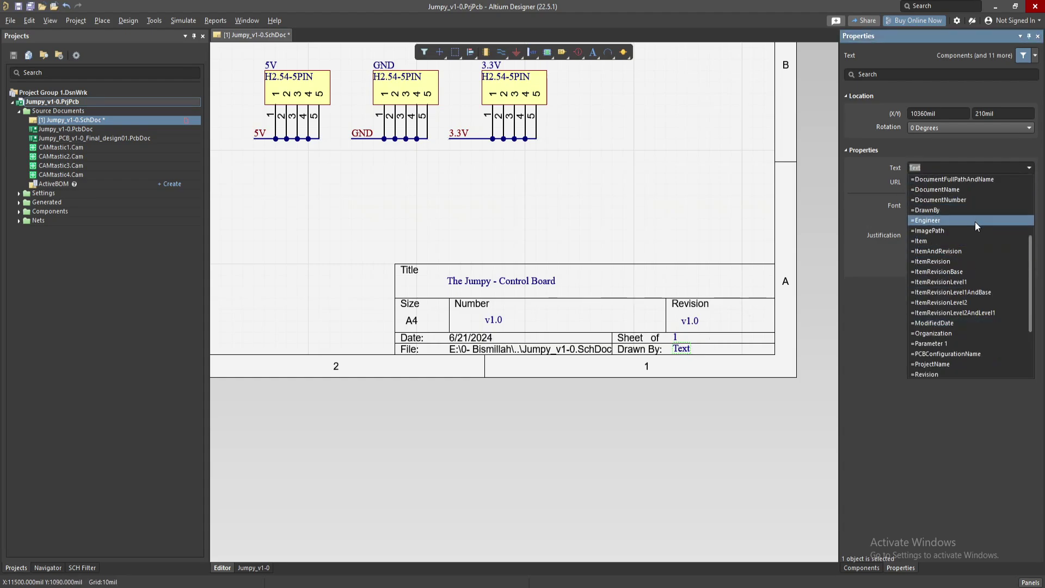
scroll(975, 221, "up", 2)
scroll(975, 218, "up", 1)
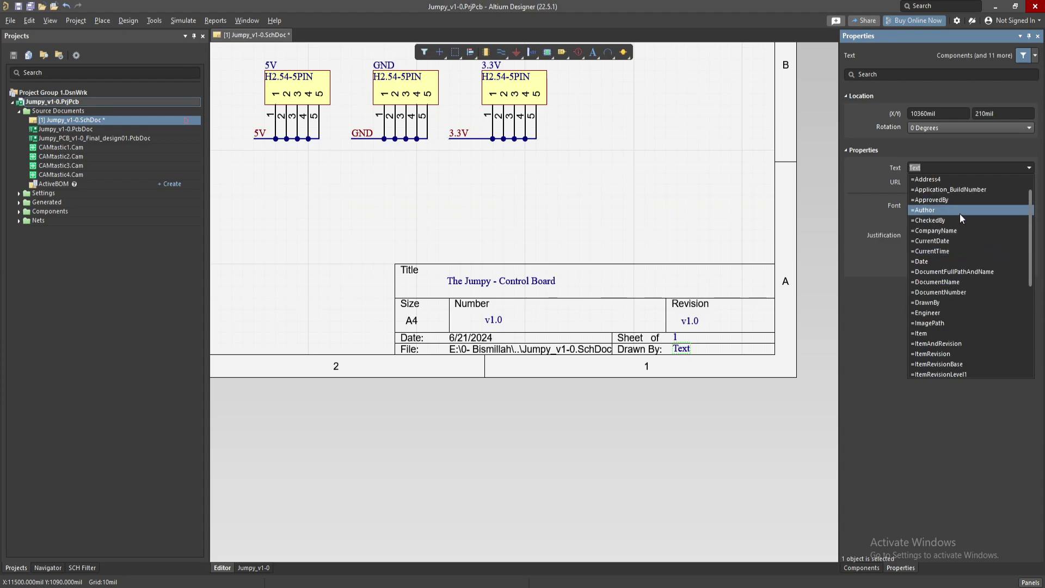
left_click(960, 213)
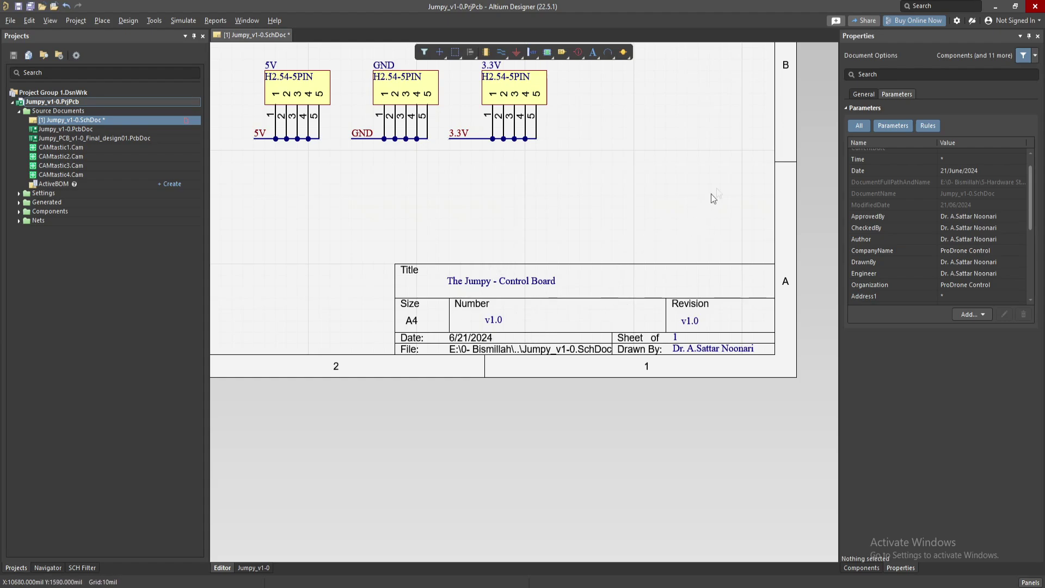
Step: Review the General document options, keeping the sheet size at A4
left_click(865, 95)
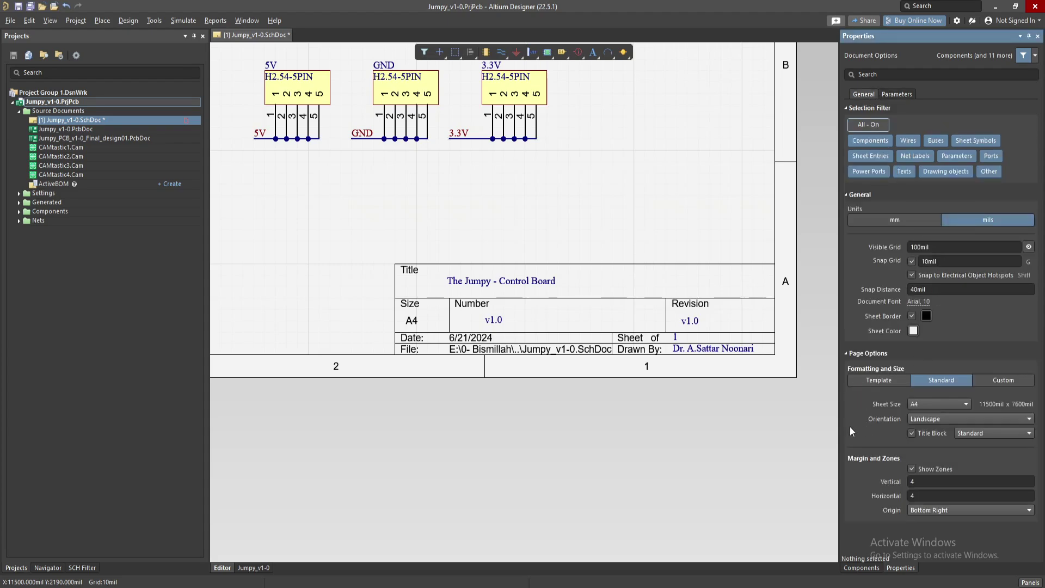
left_click(959, 407)
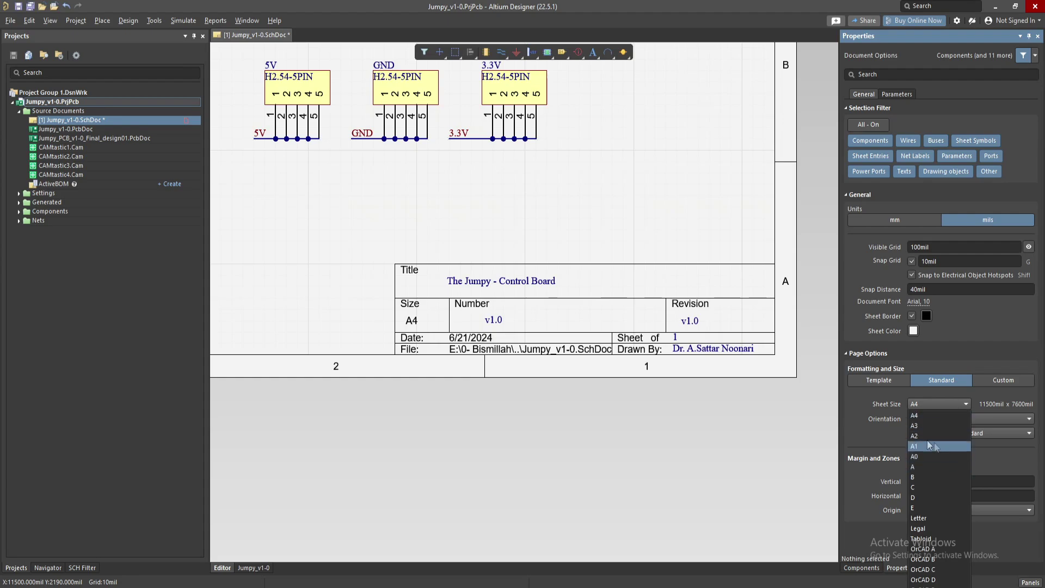
left_click(851, 444)
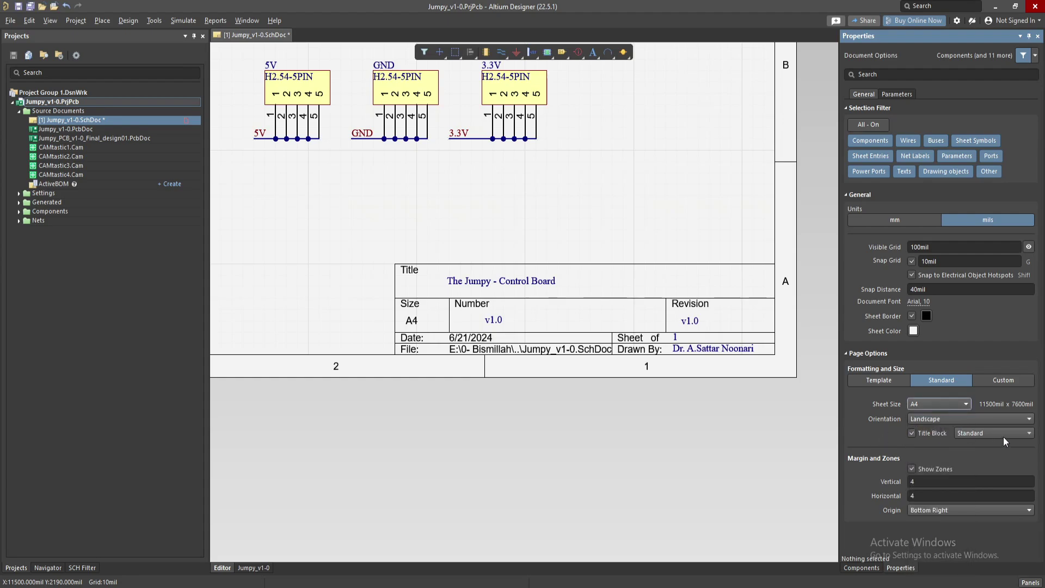